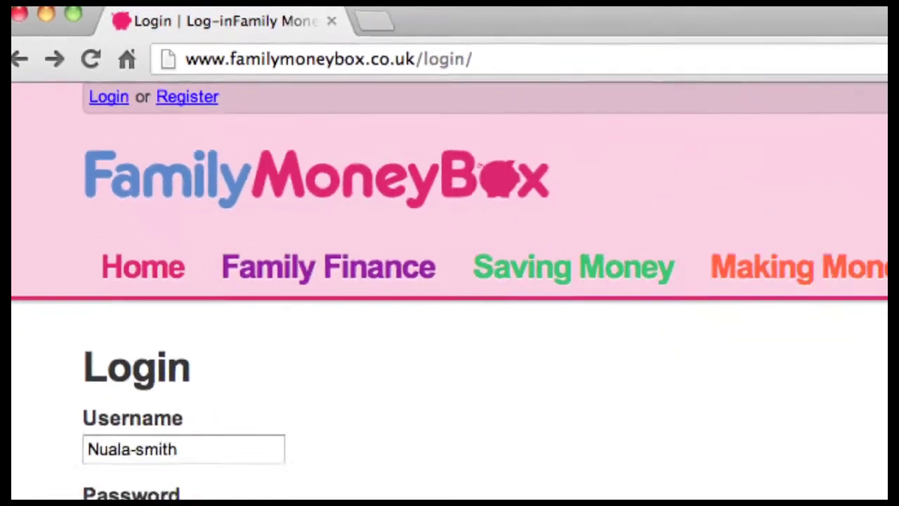
# Sign in to FamilyMoneyBox with the account username and password
pyautogui.write('••••••••')
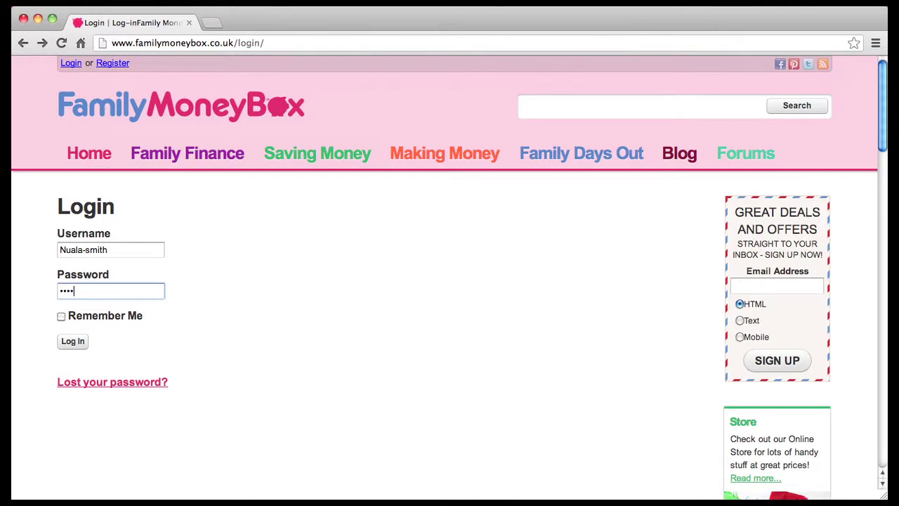
pyautogui.write('••')
pyautogui.click(75, 342)
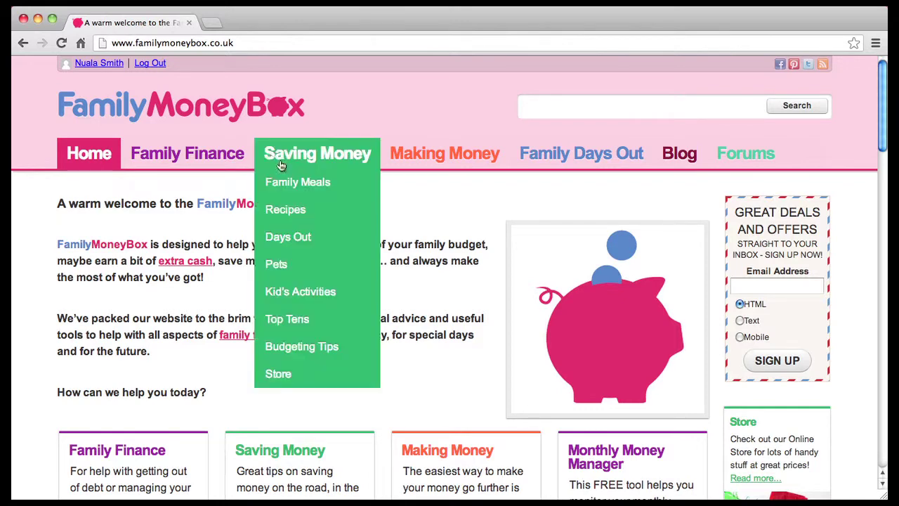
# Open Monthly Money Manager from the Family Finance menu
pyautogui.moveTo(179, 151)
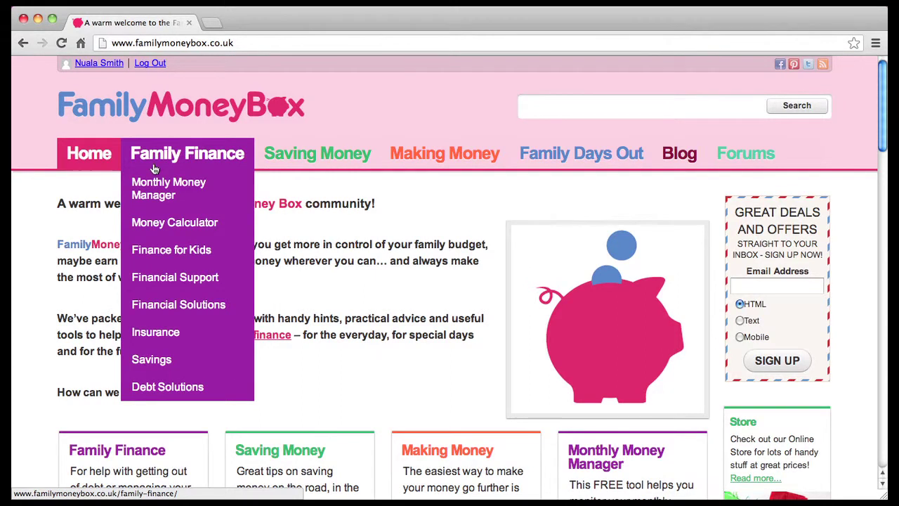
pyautogui.click(157, 189)
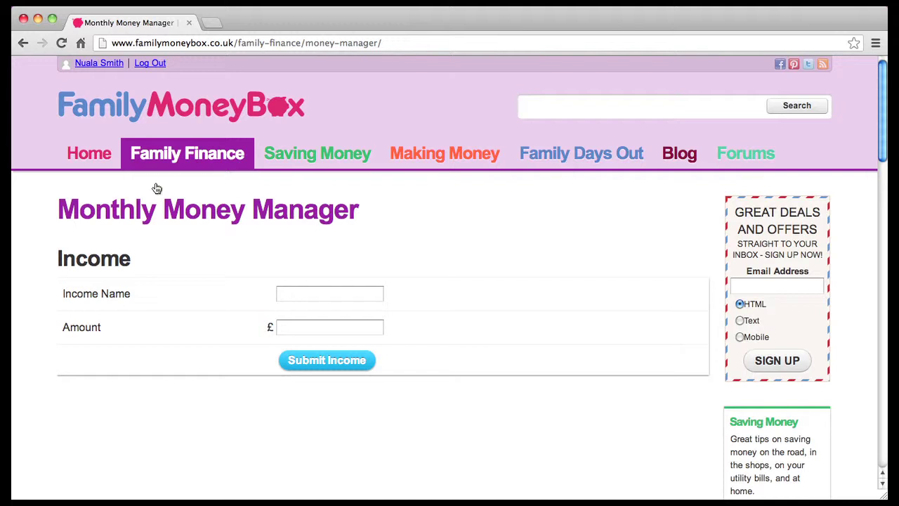
# Add a Salary income named 'Salary' with amount 2000
pyautogui.click(329, 295)
pyautogui.write('Salary')
pyautogui.click(312, 325)
pyautogui.write('2000')
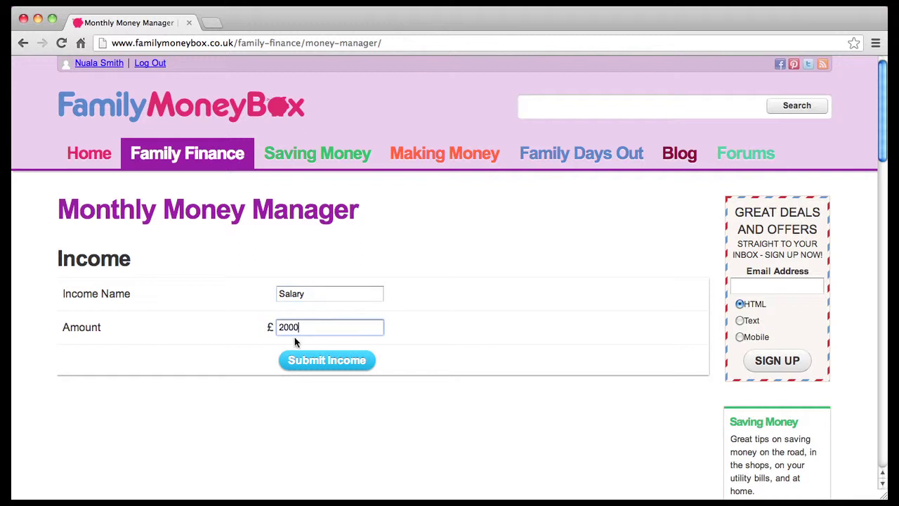
pyautogui.click(339, 363)
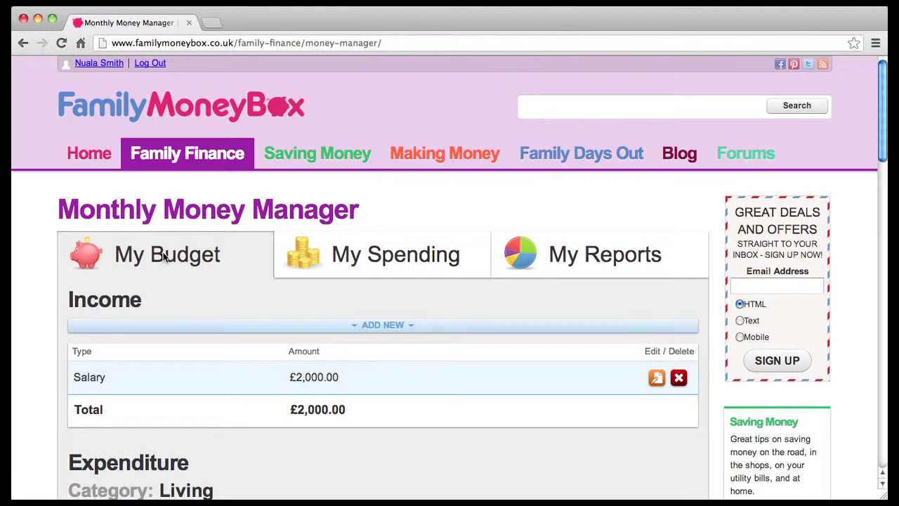
pyautogui.click(406, 259)
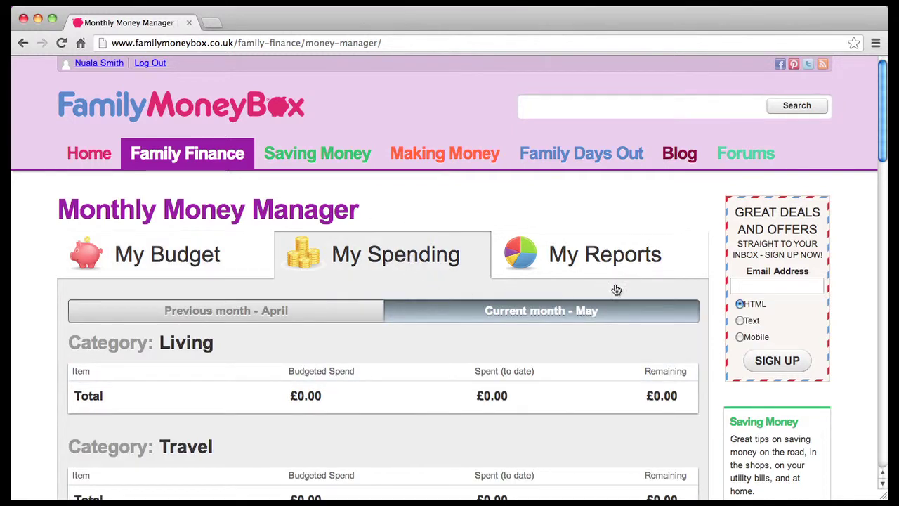
pyautogui.click(614, 261)
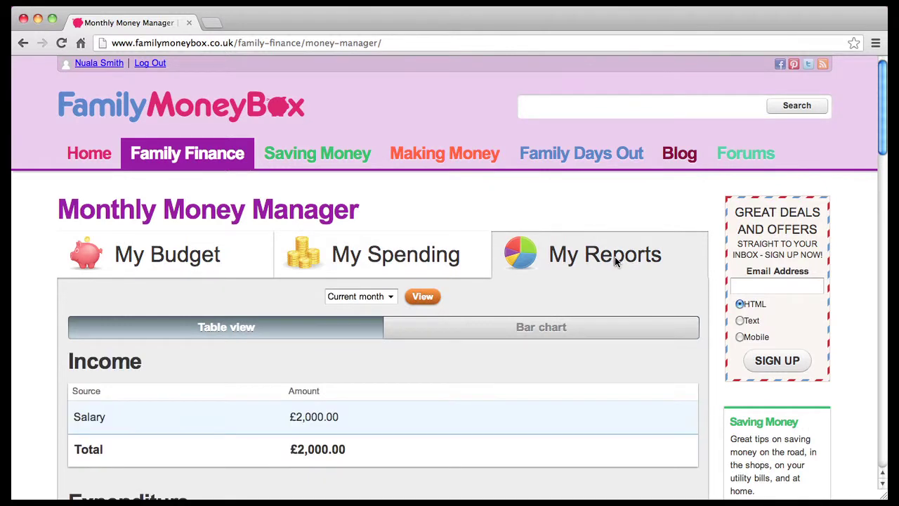
pyautogui.click(177, 257)
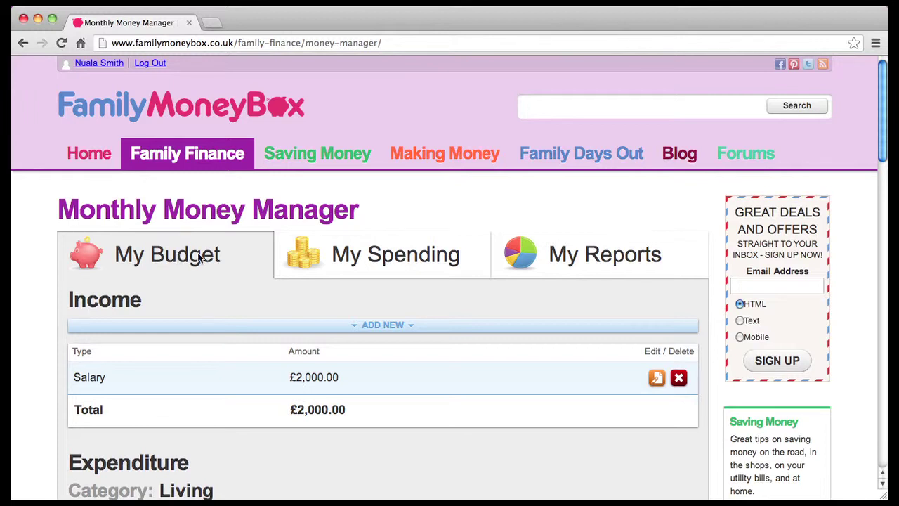
# Add a new Overtime income of 300
pyautogui.click(383, 326)
pyautogui.click(340, 349)
pyautogui.write('Overtime')
pyautogui.click(317, 379)
pyautogui.write('300')
pyautogui.click(318, 415)
# Re-enter the Salary amount as 2000 and save the row
pyautogui.scroll(-2, 559, 366)
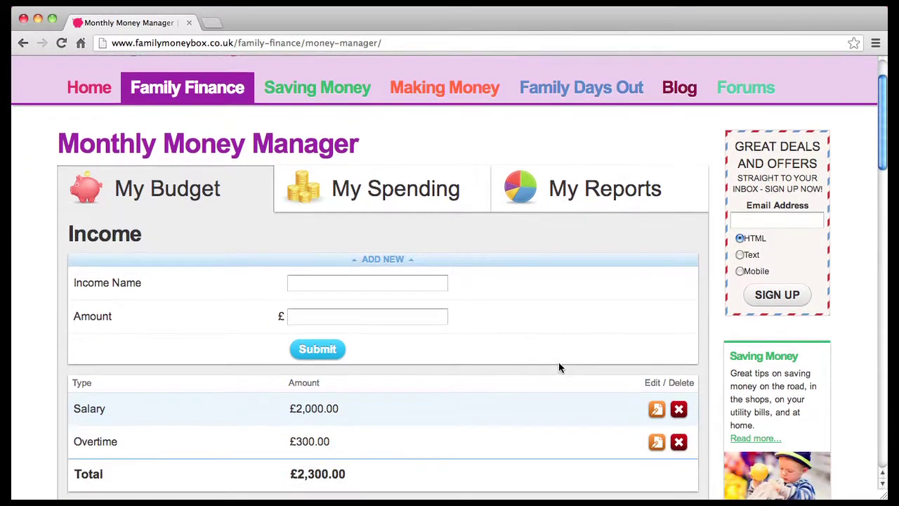
pyautogui.click(657, 410)
pyautogui.press('super+a')
pyautogui.write('2000')
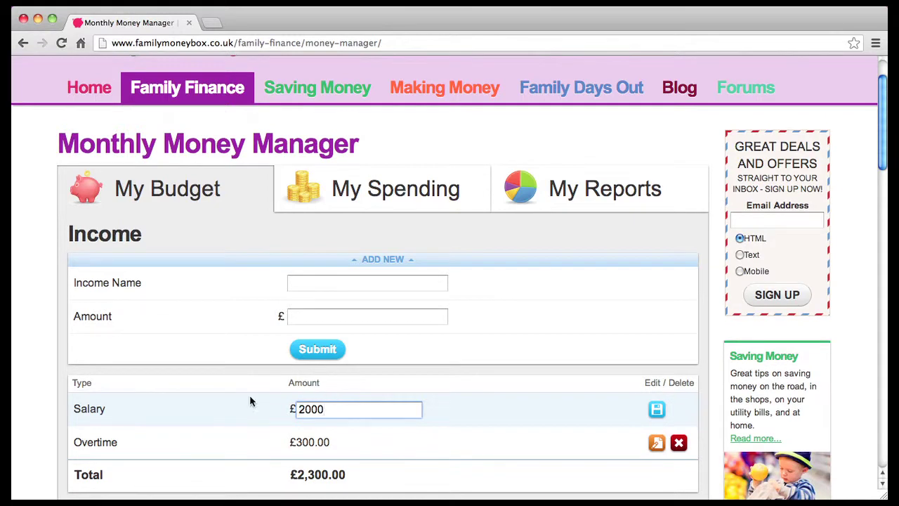
pyautogui.click(659, 413)
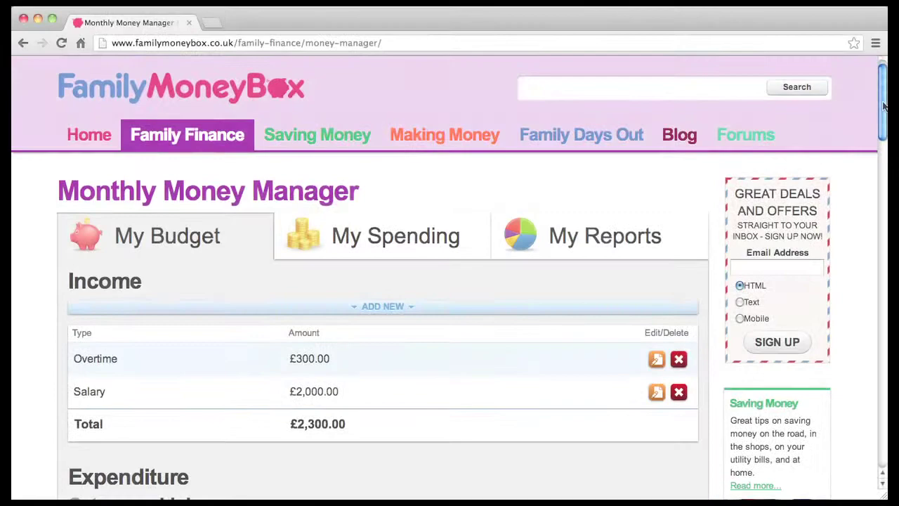
pyautogui.moveTo(884, 106); pyautogui.dragTo(877, 347)
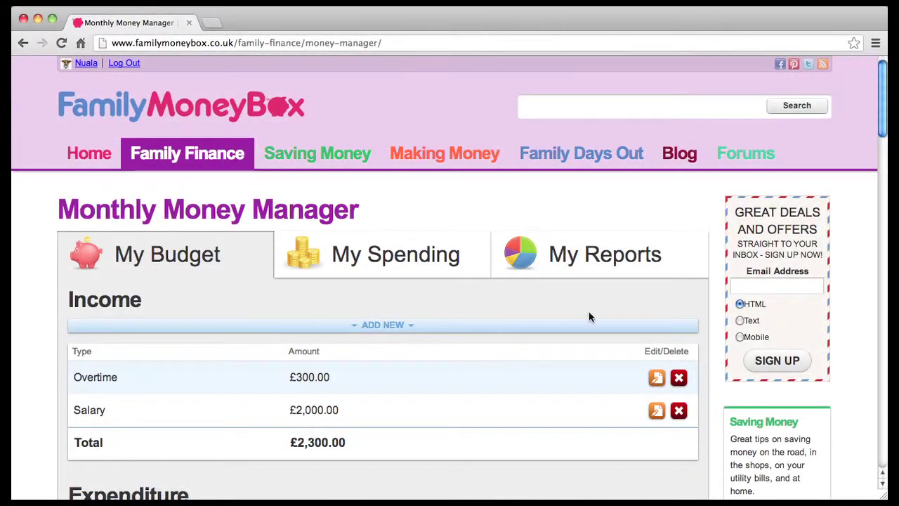
# Add an Oil Living expense of 45, marked as a fixed monthly payment
pyautogui.moveTo(879, 120); pyautogui.dragTo(872, 189)
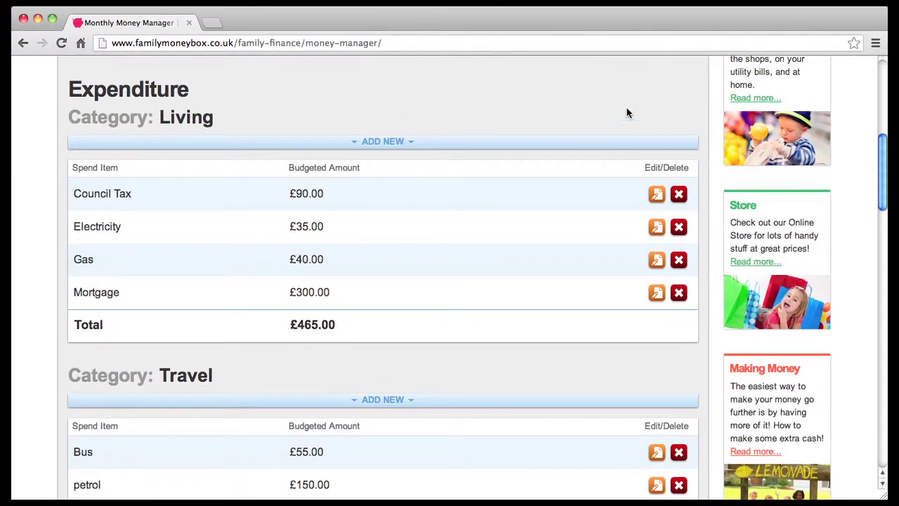
pyautogui.click(364, 143)
pyautogui.click(323, 166)
pyautogui.write('Oil')
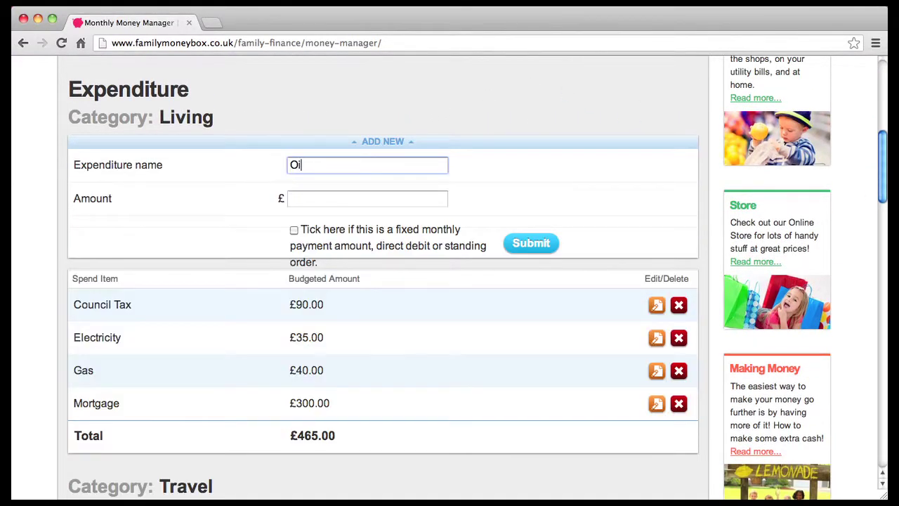
pyautogui.click(321, 199)
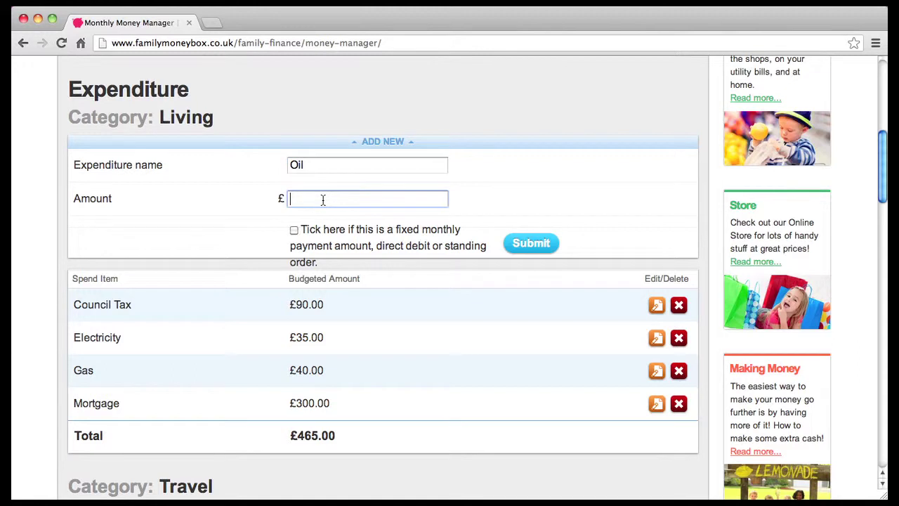
pyautogui.write('45')
pyautogui.click(294, 231)
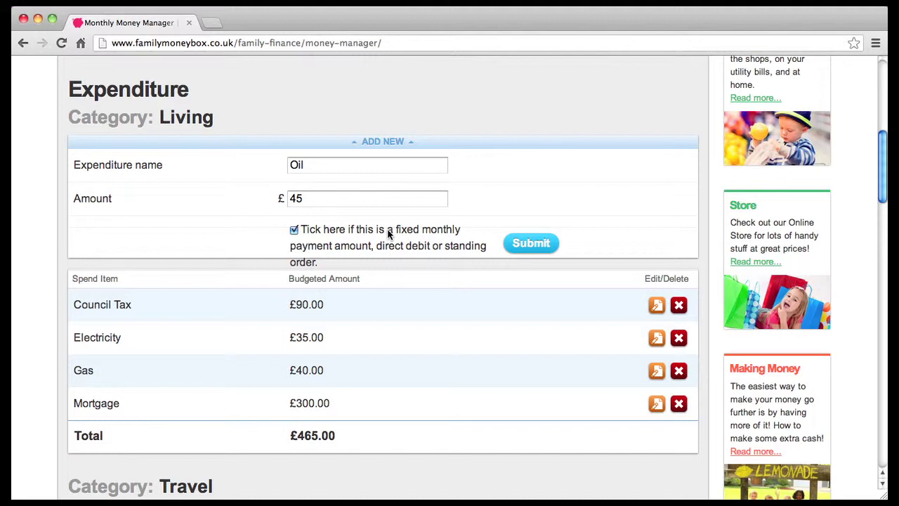
pyautogui.click(530, 244)
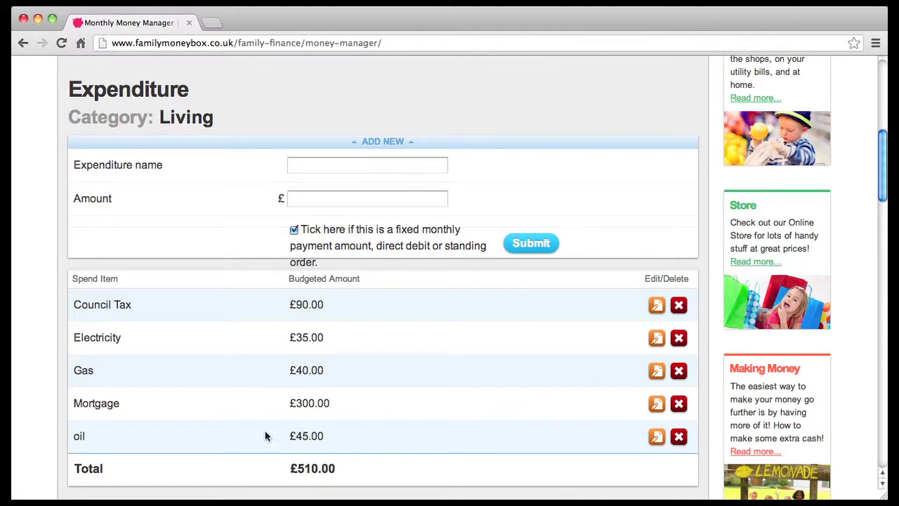
# Check the budget Totals table, then go to My Spending for May
pyautogui.moveTo(886, 178); pyautogui.dragTo(860, 389)
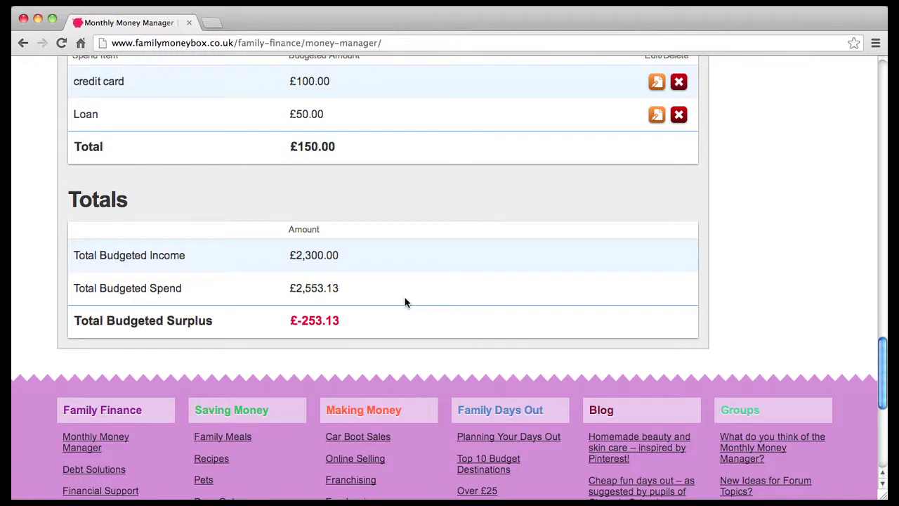
pyautogui.moveTo(883, 367); pyautogui.dragTo(884, 70)
pyautogui.click(401, 259)
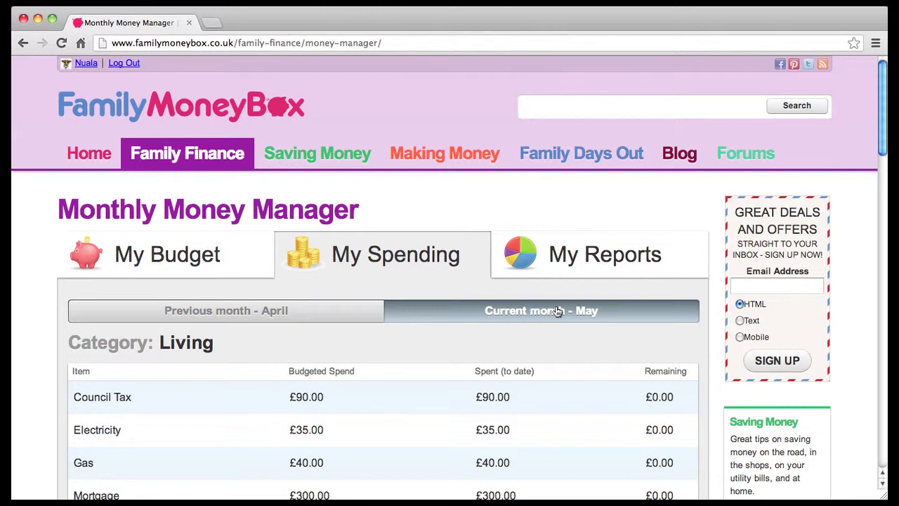
# Record an extra 10.00 spent on Bus in the Travel category
pyautogui.moveTo(880, 146); pyautogui.dragTo(880, 232)
pyautogui.scroll(3, 626, 247)
pyautogui.scroll(-4, 429, 307)
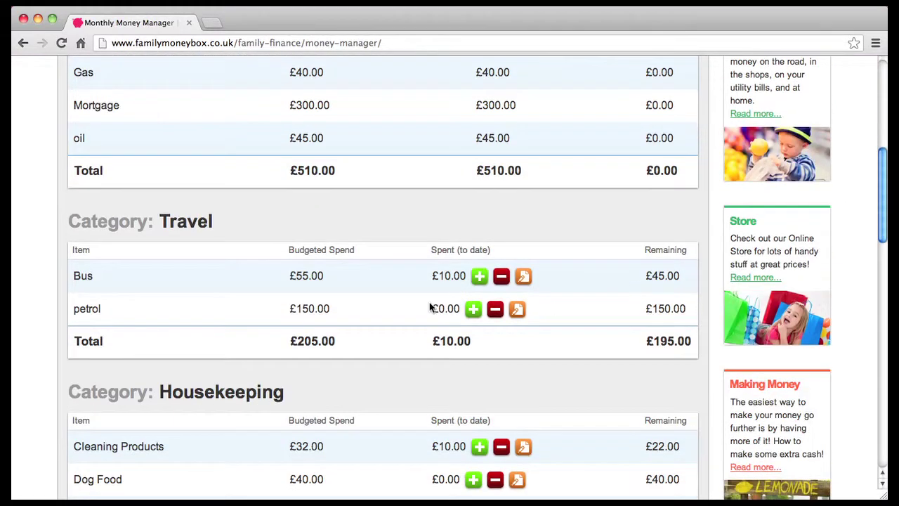
pyautogui.click(479, 276)
pyautogui.write('10.00')
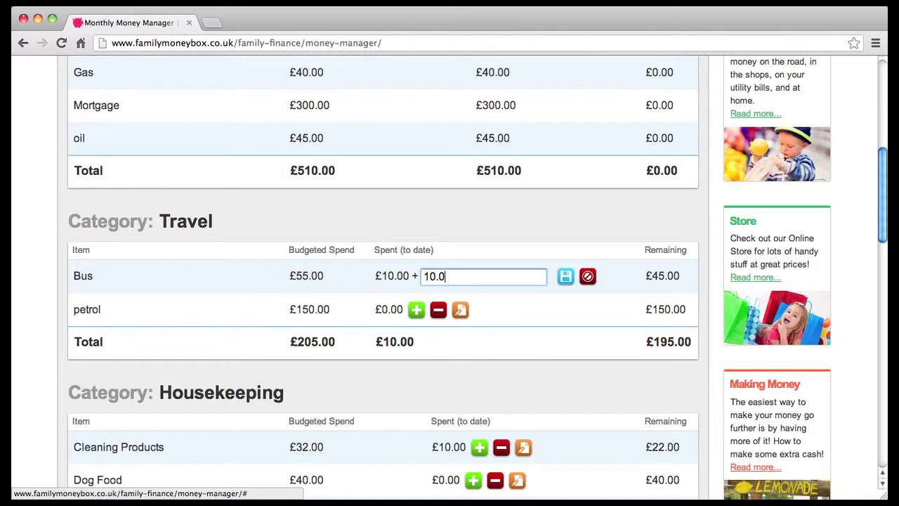
pyautogui.click(565, 276)
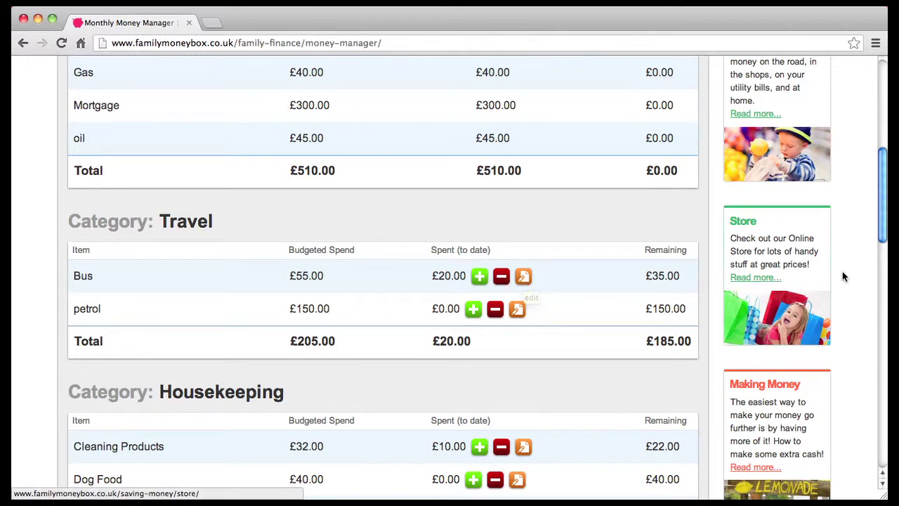
pyautogui.moveTo(882, 238); pyautogui.dragTo(884, 149)
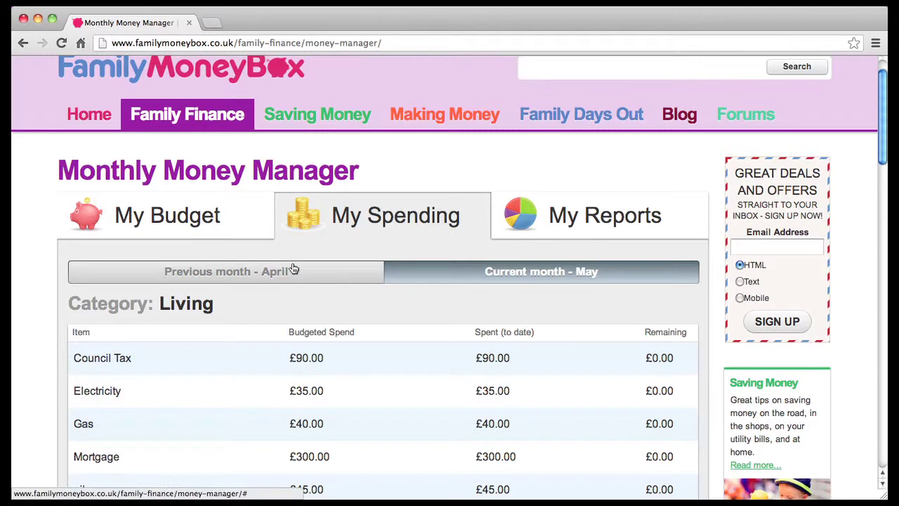
# View April's spending, then open My Reports for the current month
pyautogui.click(222, 273)
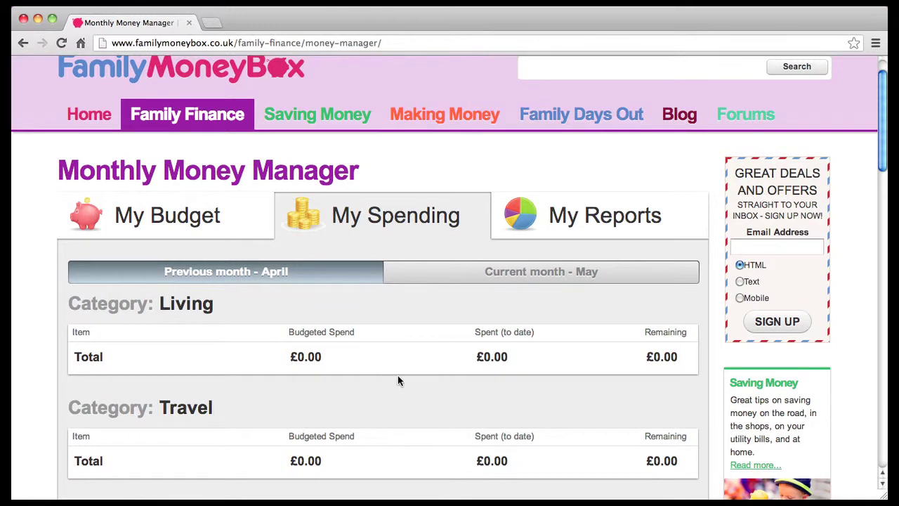
pyautogui.click(586, 216)
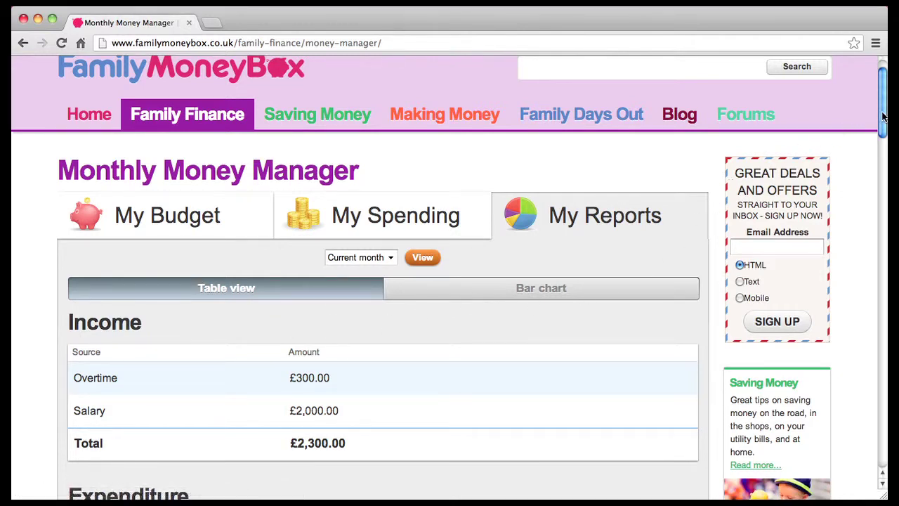
# Display the report table as a Budget versus Spend bar chart
pyautogui.moveTo(882, 119)
pyautogui.mouseDown()
pyautogui.moveTo(861, 330)
pyautogui.moveTo(875, 267)
pyautogui.moveTo(885, 126)
pyautogui.moveTo(878, 107)
pyautogui.mouseUp()
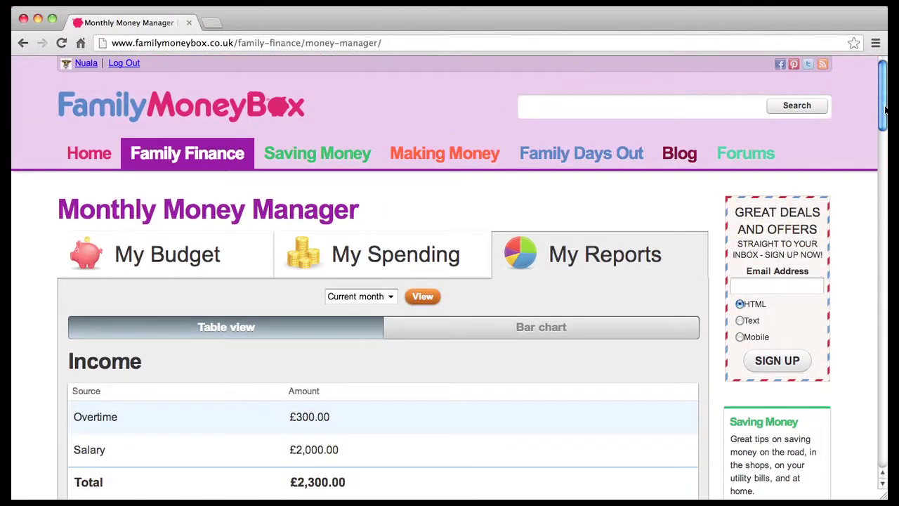
pyautogui.click(539, 335)
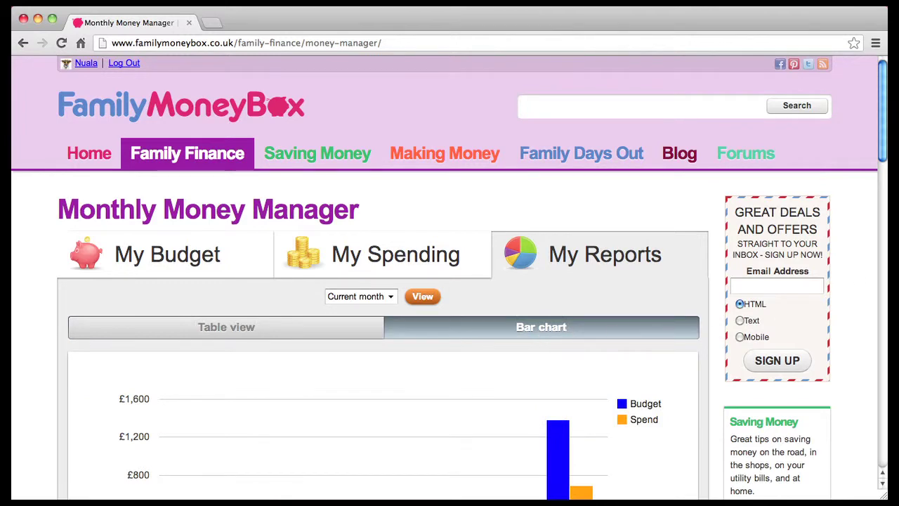
pyautogui.moveTo(886, 133); pyautogui.dragTo(877, 202)
pyautogui.scroll(2, 397, 153)
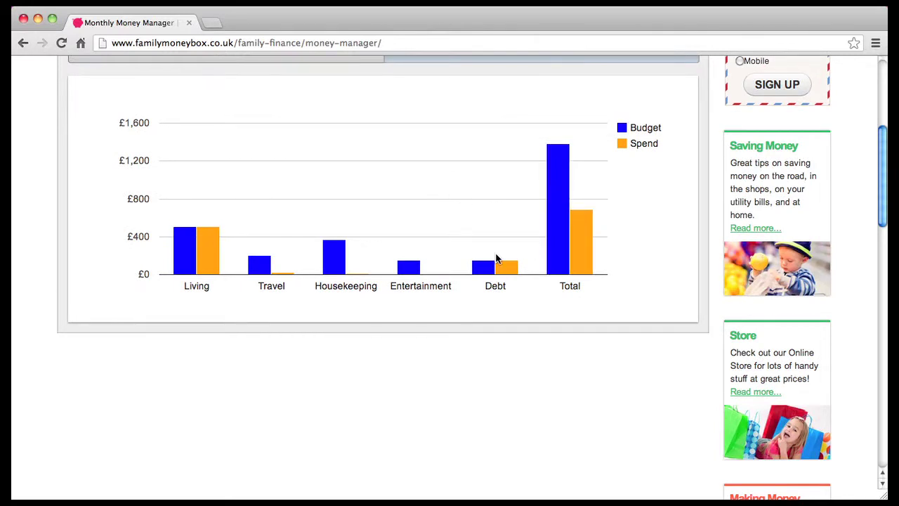
pyautogui.moveTo(195, 260)
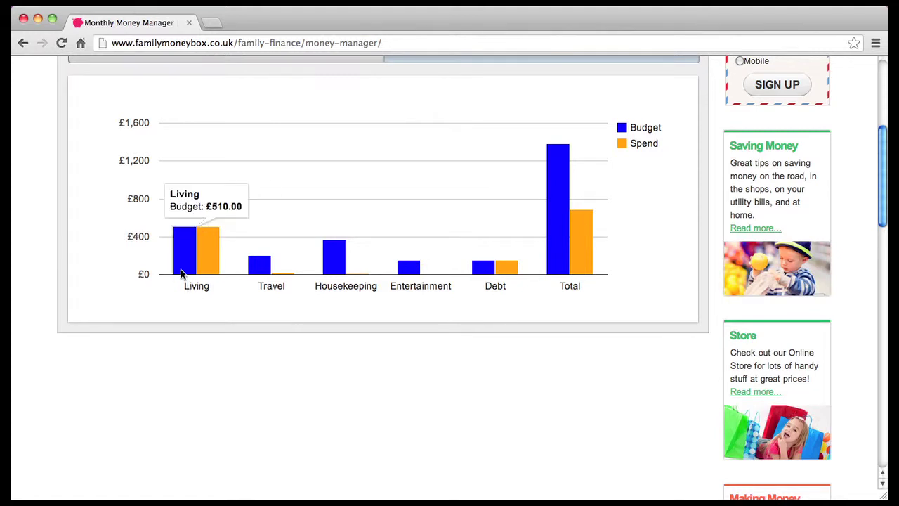
pyautogui.moveTo(254, 271)
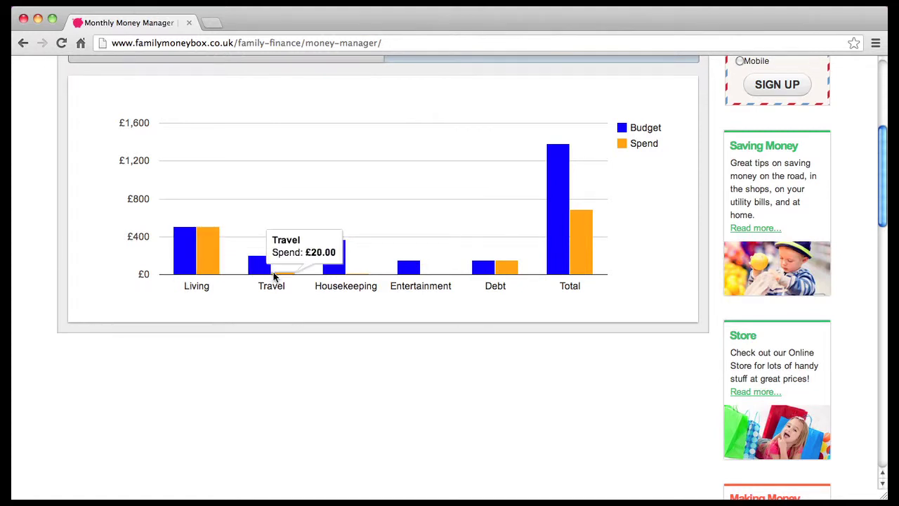
pyautogui.moveTo(286, 276)
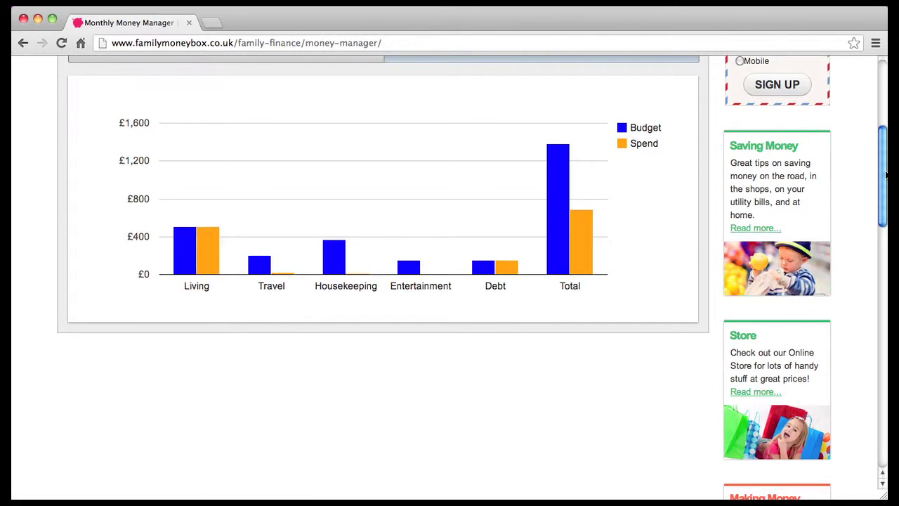
pyautogui.moveTo(884, 175); pyautogui.dragTo(883, 84)
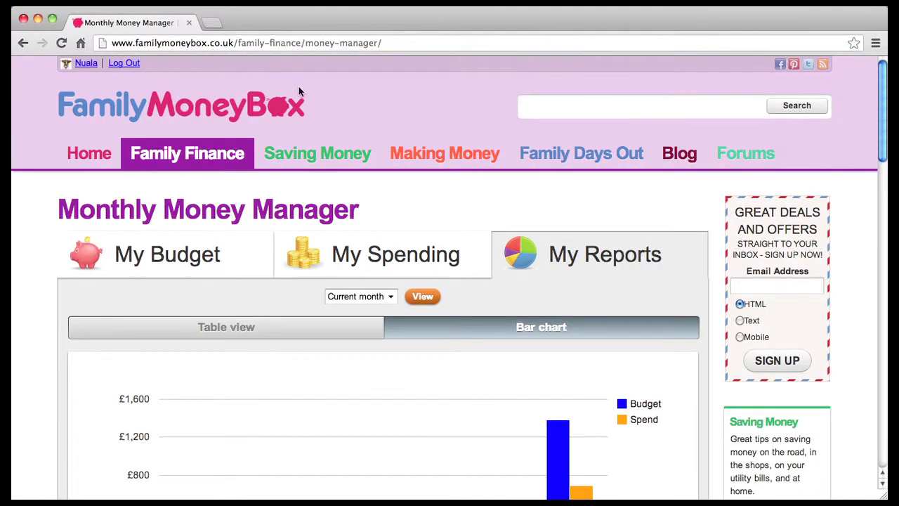
# Go back to My Budget showing the Overtime and Salary entries
pyautogui.click(150, 268)
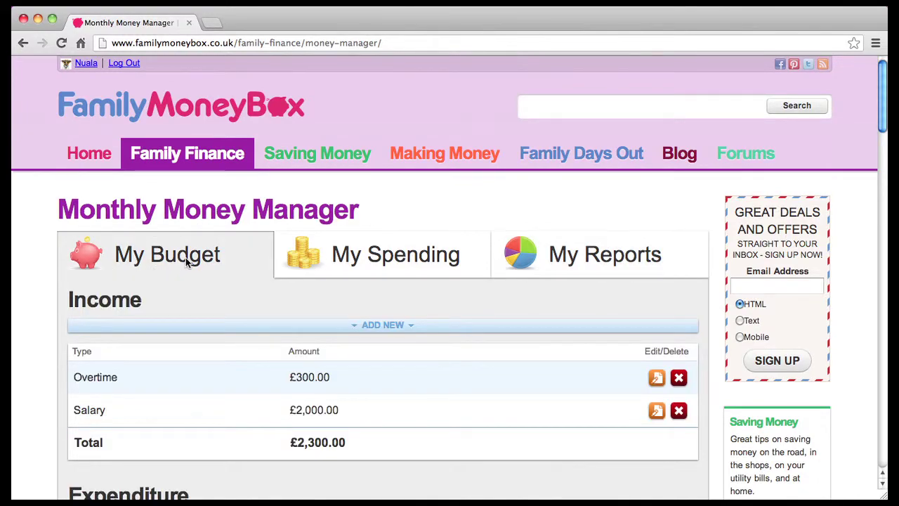